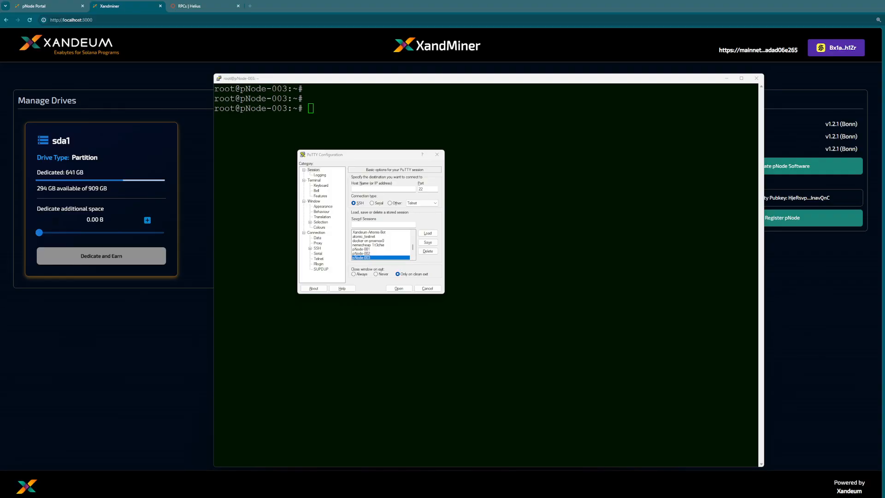
Load the saved pNode-003 session in PuTTY and open its SSH tunnel settings.
{"action": "left_click", "coordinate": [367, 259]}
{"action": "left_click", "coordinate": [427, 233]}
{"action": "left_click", "coordinate": [310, 248]}
{"action": "left_click", "coordinate": [316, 253]}
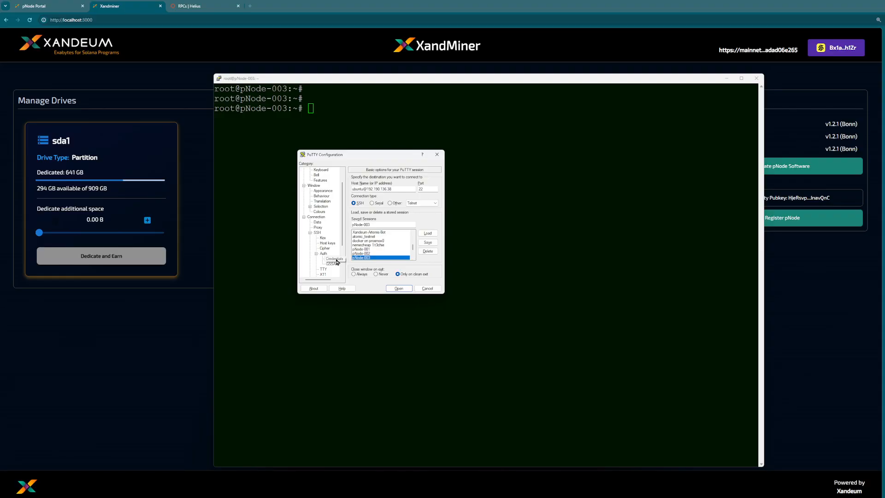
{"action": "scroll", "coordinate": [344, 245], "scroll_direction": "down", "scroll_amount": 1}
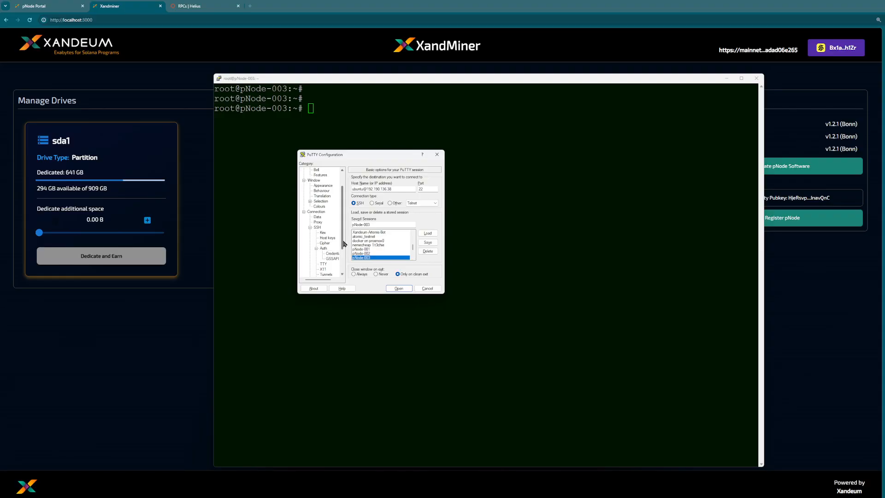
{"action": "scroll", "coordinate": [343, 244], "scroll_direction": "down", "scroll_amount": 4}
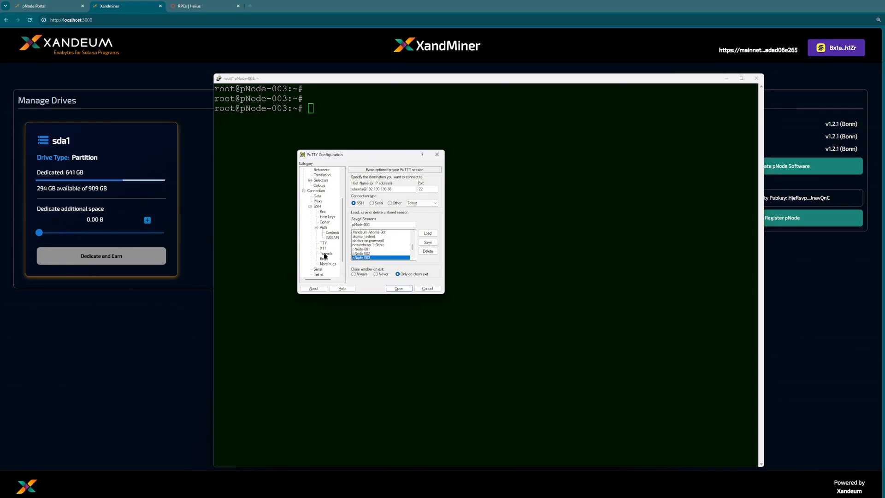
{"action": "left_click", "coordinate": [324, 254]}
Enter source port 3000 with destination localhost:3000 for port forwarding, and save the pNode-003 session.
{"action": "left_click", "coordinate": [392, 228]}
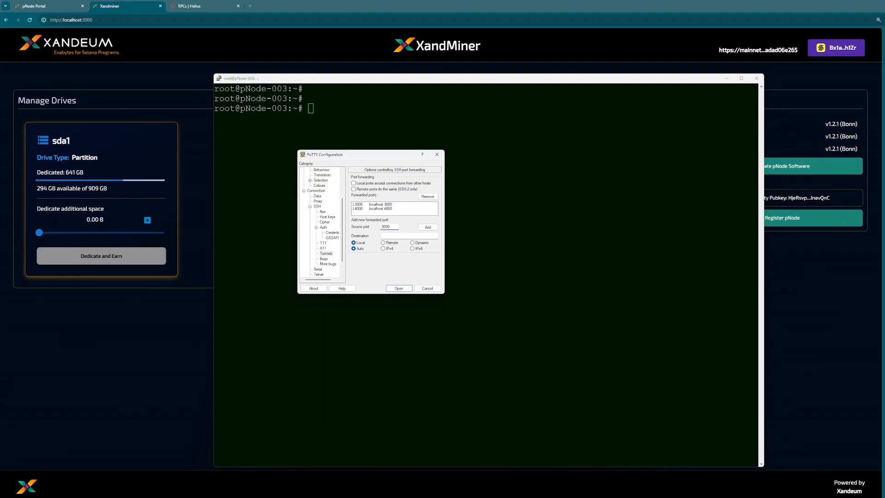
{"action": "left_click", "coordinate": [416, 235]}
{"action": "scroll", "coordinate": [314, 200], "scroll_direction": "up", "scroll_amount": 3}
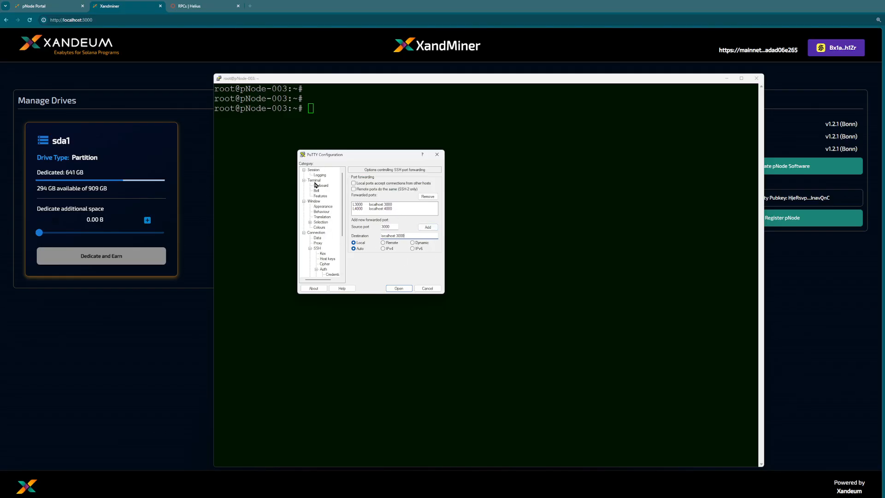
{"action": "left_click", "coordinate": [314, 171]}
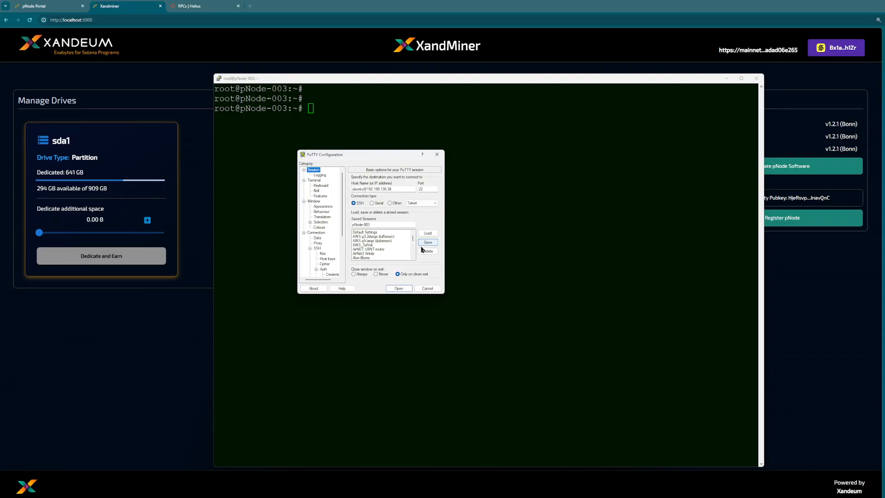
Select pNode-003 in the saved sessions and close the PuTTY configuration to return to the terminal.
{"action": "left_click", "coordinate": [374, 249]}
{"action": "scroll", "coordinate": [373, 250], "scroll_direction": "down", "scroll_amount": 5}
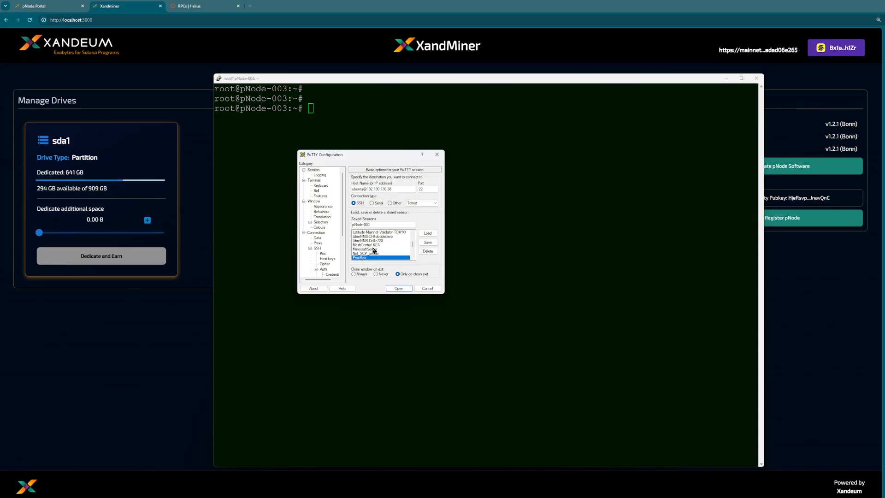
{"action": "left_click", "coordinate": [372, 254]}
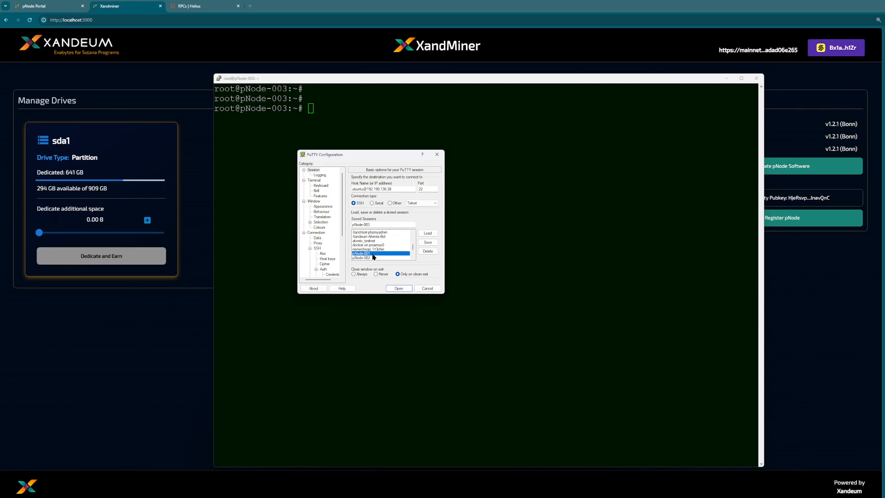
{"action": "left_click", "coordinate": [372, 257]}
{"action": "scroll", "coordinate": [371, 255], "scroll_direction": "down", "scroll_amount": 1}
{"action": "left_click", "coordinate": [370, 251]}
{"action": "left_click", "coordinate": [427, 289]}
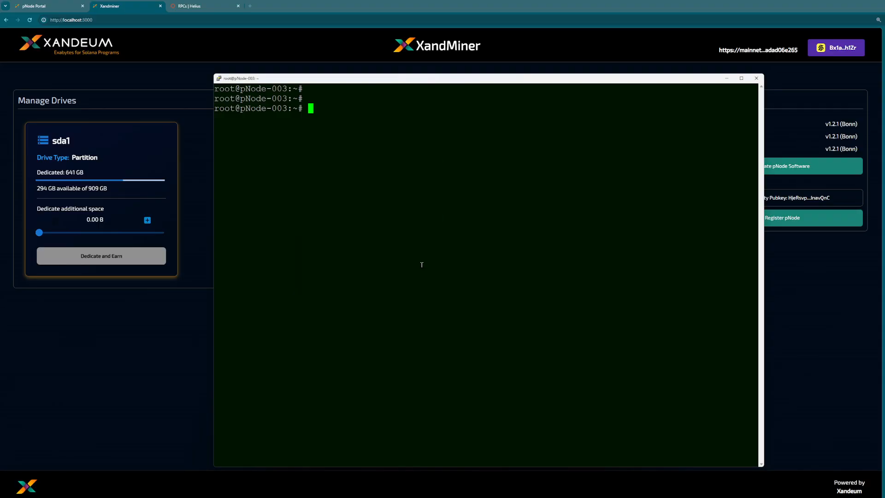
Run the xandminer-installer install.sh download command on pNode-003 with the options --non-interactive --update --prpc-mode public --atlas-cluster devnet.
{"action": "key", "text": "Return"}
{"action": "key", "text": "Return"}
{"action": "key", "text": "Return"}
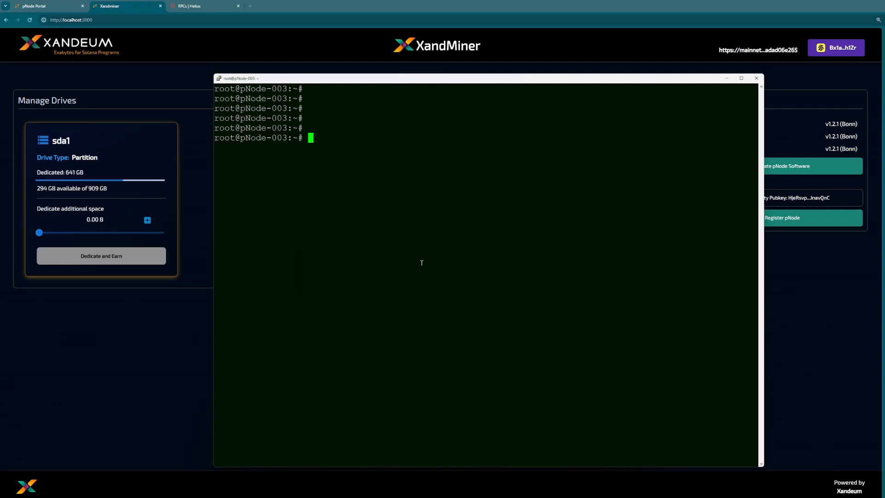
{"action": "right_click", "coordinate": [422, 263]}
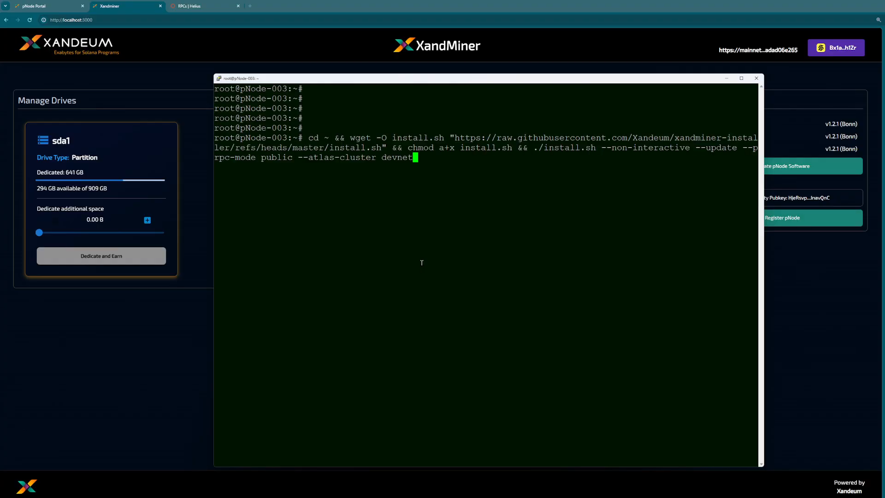
{"action": "key", "text": "Left"}
{"action": "key", "text": "Left"}
{"action": "key", "text": "Left"}
{"action": "key", "text": "Left"}
{"action": "key", "text": "Left"}
{"action": "key", "text": "Left"}
{"action": "key", "text": "Left"}
{"action": "key", "text": "Left"}
{"action": "key", "text": "Left"}
{"action": "key", "text": "Left"}
{"action": "key", "text": "Left"}
{"action": "key", "text": "Left"}
{"action": "key", "text": "Left"}
{"action": "key", "text": "Left"}
{"action": "key", "text": "Left"}
{"action": "key", "text": "Left"}
{"action": "key", "text": "Left"}
{"action": "key", "text": "Left"}
{"action": "key", "text": "Left"}
{"action": "key", "text": "Left"}
{"action": "key", "text": "Left"}
{"action": "key", "text": "Left"}
{"action": "key", "text": "Left"}
{"action": "key", "text": "Left"}
{"action": "key", "text": "Left"}
{"action": "key", "text": "Left"}
{"action": "key", "text": "Left"}
{"action": "key", "text": "Left"}
{"action": "key", "text": "Left"}
{"action": "key", "text": "Left"}
{"action": "key", "text": "Left"}
{"action": "key", "text": "Left"}
{"action": "key", "text": "Left"}
{"action": "key", "text": "Left"}
{"action": "key", "text": "Left"}
{"action": "key", "text": "Left"}
{"action": "key", "text": "Left"}
{"action": "key", "text": "Left"}
{"action": "key", "text": "Left"}
{"action": "key", "text": "Left"}
{"action": "key", "text": "Right"}
{"action": "key", "text": "Right"}
{"action": "key", "text": "Right"}
{"action": "key", "text": "Right"}
{"action": "key", "text": "Right"}
{"action": "key", "text": "Right"}
{"action": "key", "text": "Right"}
{"action": "key", "text": "Right"}
{"action": "key", "text": "Right"}
{"action": "key", "text": "Right"}
{"action": "key", "text": "Right"}
{"action": "key", "text": "Right"}
{"action": "key", "text": "Right"}
{"action": "key", "text": "Right"}
{"action": "key", "text": "Right"}
{"action": "key", "text": "Right"}
{"action": "key", "text": "Right"}
{"action": "key", "text": "Right"}
{"action": "key", "text": "Right"}
{"action": "key", "text": "Right"}
{"action": "key", "text": "Right"}
{"action": "key", "text": "Right"}
{"action": "key", "text": "Right"}
{"action": "key", "text": "Right"}
{"action": "key", "text": "Right"}
{"action": "key", "text": "Right"}
{"action": "key", "text": "Right"}
{"action": "key", "text": "Right"}
{"action": "key", "text": "Right"}
{"action": "key", "text": "Right"}
{"action": "key", "text": "Right"}
{"action": "key", "text": "Right"}
{"action": "key", "text": "Right"}
{"action": "key", "text": "Right"}
{"action": "key", "text": "Right"}
{"action": "key", "text": "Right"}
{"action": "key", "text": "Right"}
{"action": "key", "text": "Right"}
{"action": "key", "text": "Right"}
{"action": "key", "text": "Right"}
{"action": "key", "text": "Right"}
{"action": "key", "text": "Right"}
{"action": "key", "text": "Right"}
{"action": "key", "text": "Right"}
{"action": "key", "text": "Right"}
{"action": "key", "text": "Right"}
{"action": "key", "text": "Right"}
{"action": "key", "text": "Right"}
{"action": "key", "text": "Right"}
{"action": "key", "text": "Right"}
{"action": "key", "text": "Right"}
{"action": "key", "text": "Right"}
{"action": "key", "text": "Right"}
{"action": "key", "text": "Right"}
{"action": "key", "text": "Right"}
{"action": "key", "text": "Right"}
{"action": "key", "text": "Right"}
{"action": "key", "text": "Right"}
{"action": "key", "text": "Right"}
{"action": "key", "text": "Right"}
{"action": "key", "text": "Right"}
{"action": "key", "text": "Right"}
{"action": "key", "text": "Return"}
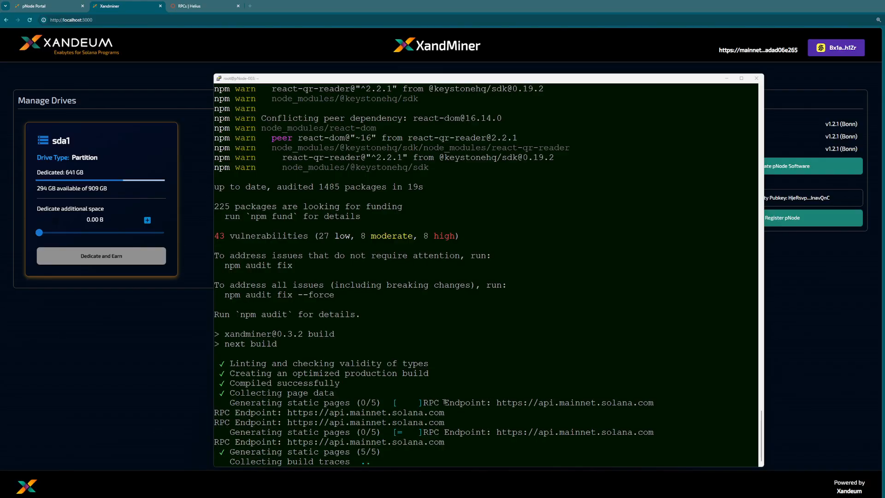
Examine the RPC endpoint line in the build output and the service status and versions in the installer summary.
{"action": "left_click_drag", "start_coordinate": [420, 403], "coordinate": [653, 404]}
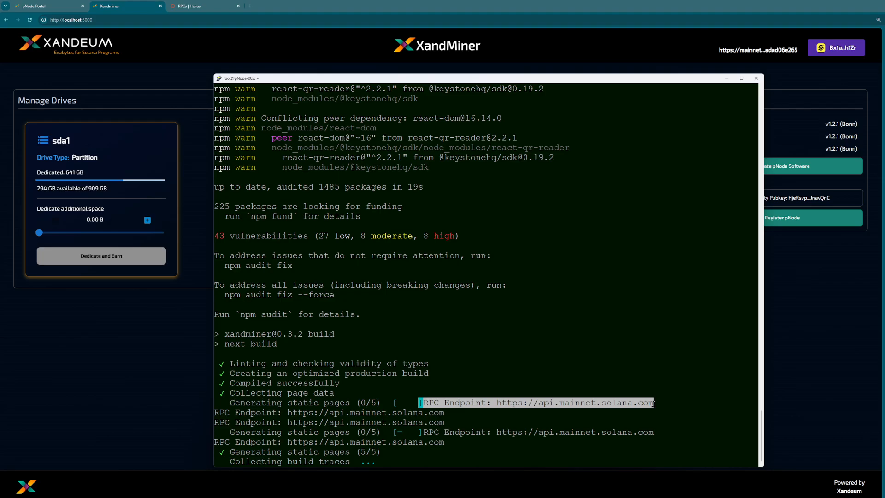
{"action": "mouse_move", "coordinate": [653, 403]}
{"action": "left_mouse_down"}
{"action": "mouse_move", "coordinate": [512, 403]}
{"action": "mouse_move", "coordinate": [652, 401]}
{"action": "left_mouse_up"}
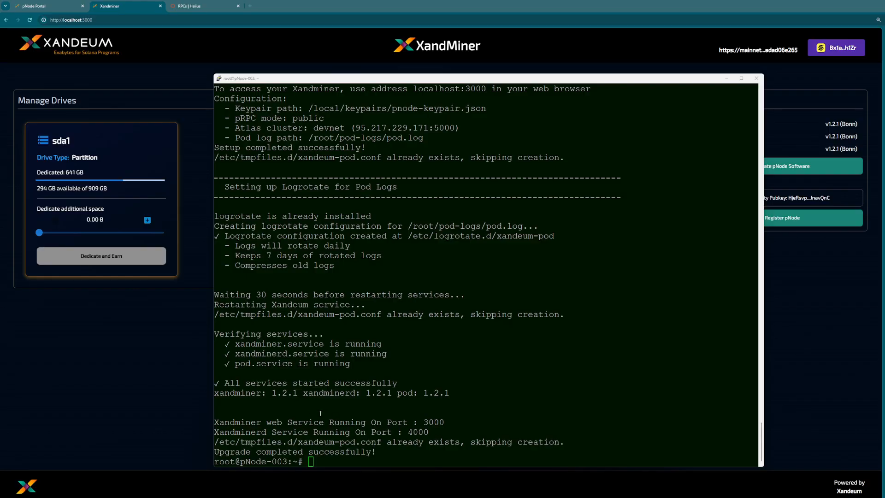
{"action": "left_click_drag", "start_coordinate": [215, 383], "coordinate": [454, 391]}
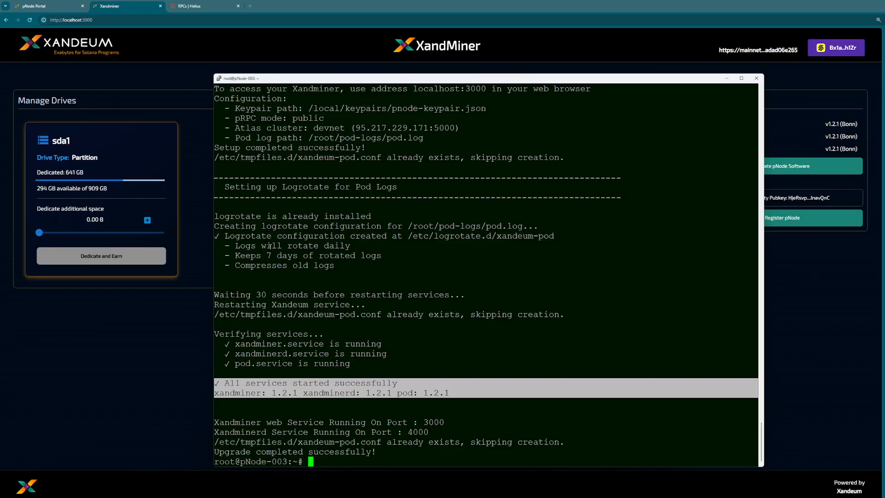
Switch to the pNode Portal and check how many pNodes are owned.
{"action": "left_click", "coordinate": [41, 7]}
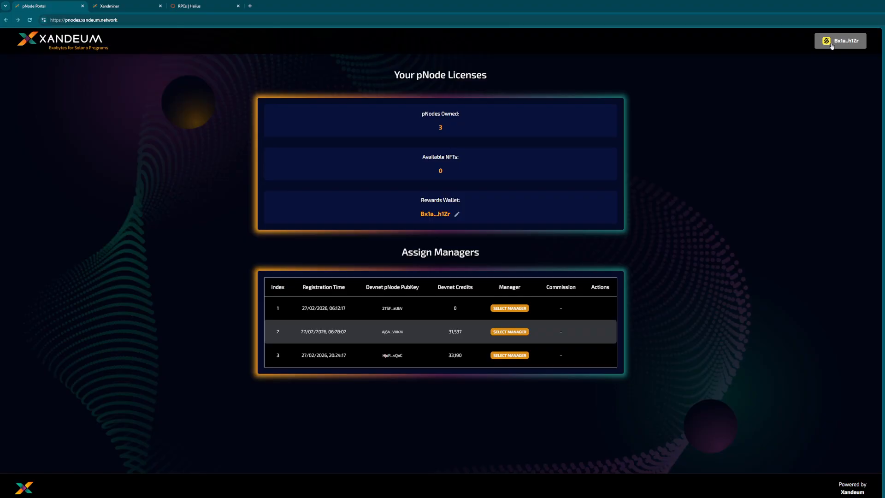
{"action": "left_click_drag", "start_coordinate": [455, 133], "coordinate": [435, 129]}
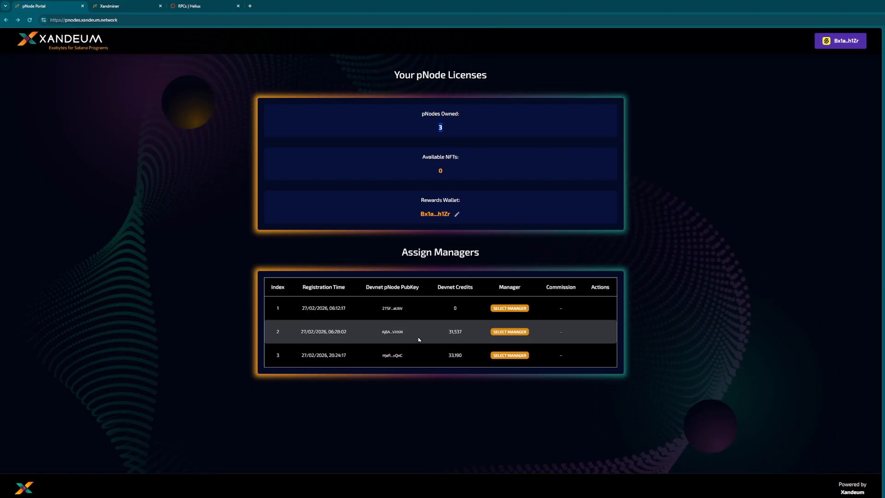
Try to assign a manager to the pNode at index 1, and cancel the pending assignment.
{"action": "left_click", "coordinate": [513, 310]}
{"action": "left_click", "coordinate": [573, 317]}
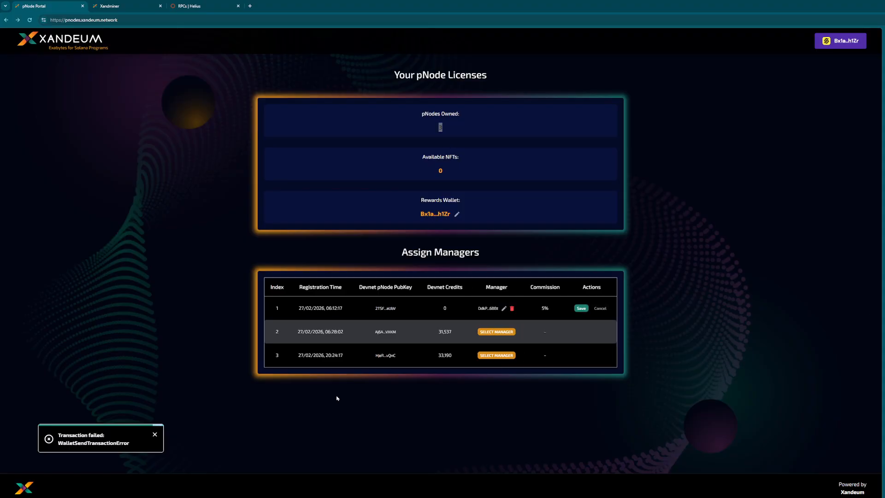
{"action": "left_click", "coordinate": [156, 441]}
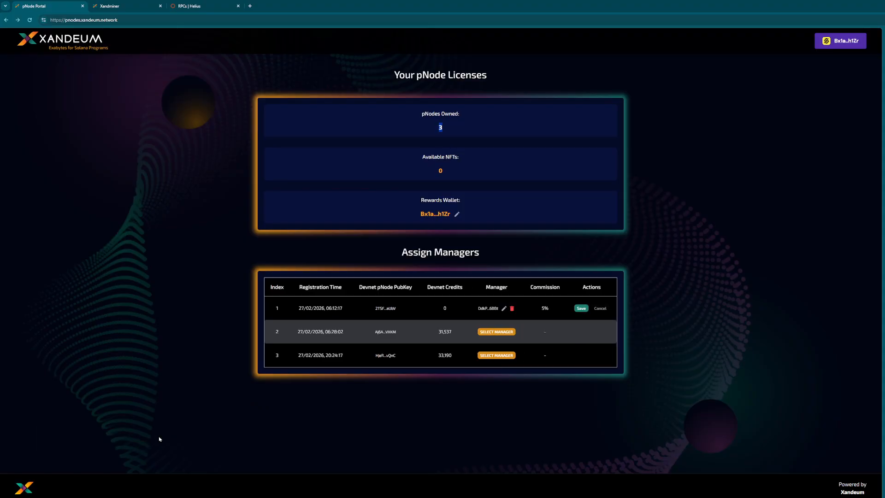
{"action": "left_click", "coordinate": [599, 307]}
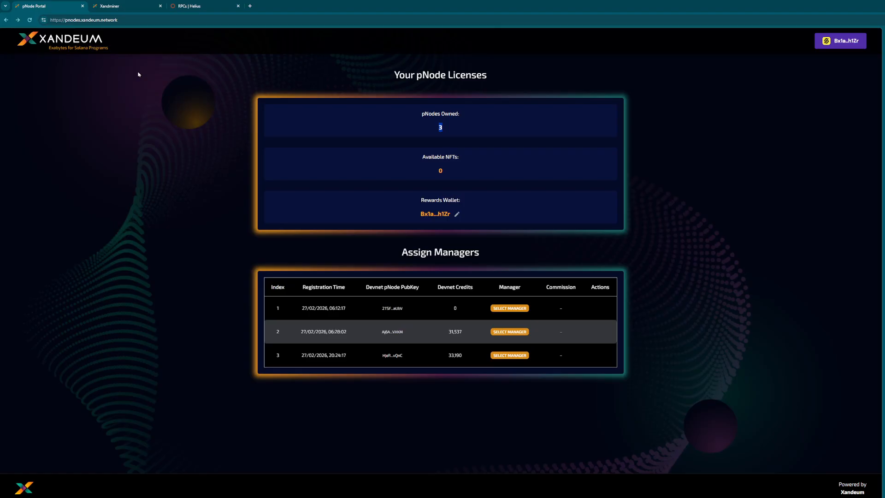
{"action": "left_click", "coordinate": [123, 9]}
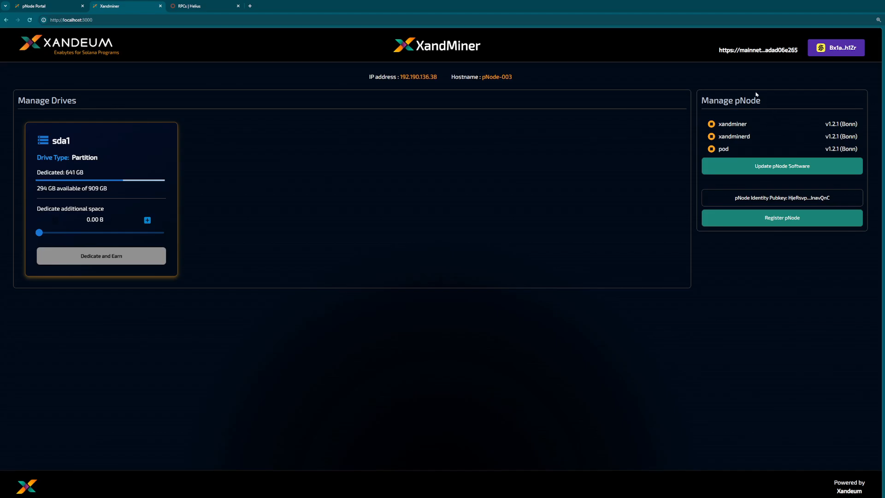
{"action": "left_click", "coordinate": [755, 54]}
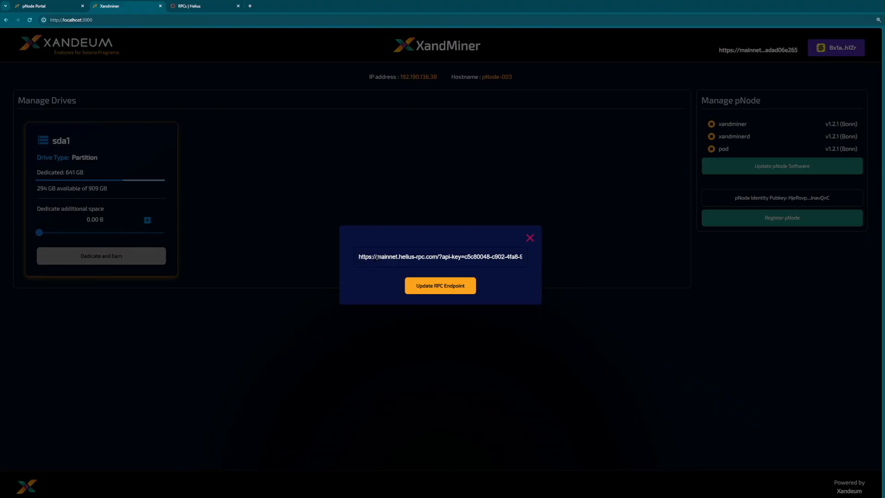
{"action": "left_click_drag", "start_coordinate": [376, 256], "coordinate": [608, 261]}
{"action": "type", "text": "https://a"}
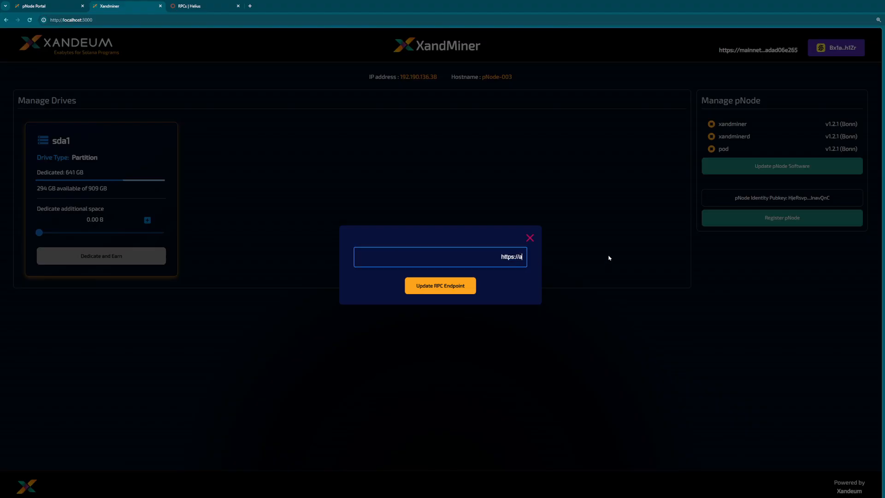
{"action": "type", "text": "pi.mainnet.solana.com"}
{"action": "left_click", "coordinate": [441, 286]}
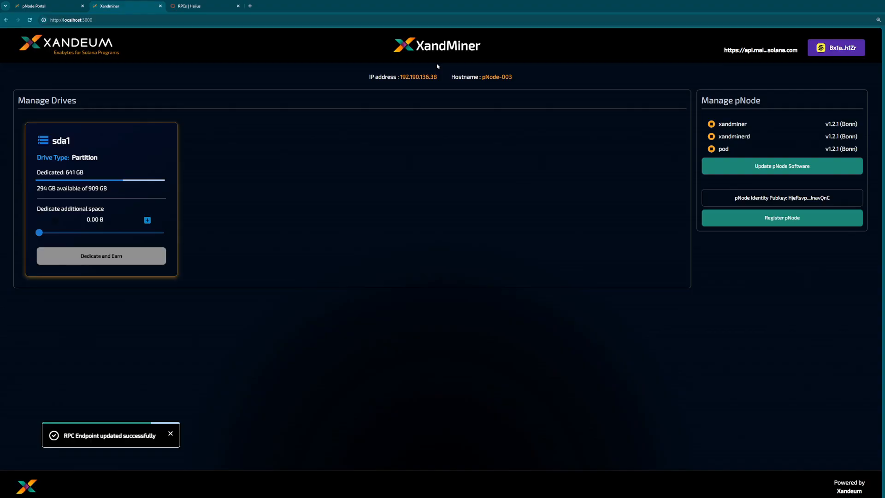
Copy the pNode identity pubkey, check the pNode registration page for owned pNodes, and return to the main XandMiner page.
{"action": "left_click", "coordinate": [115, 19]}
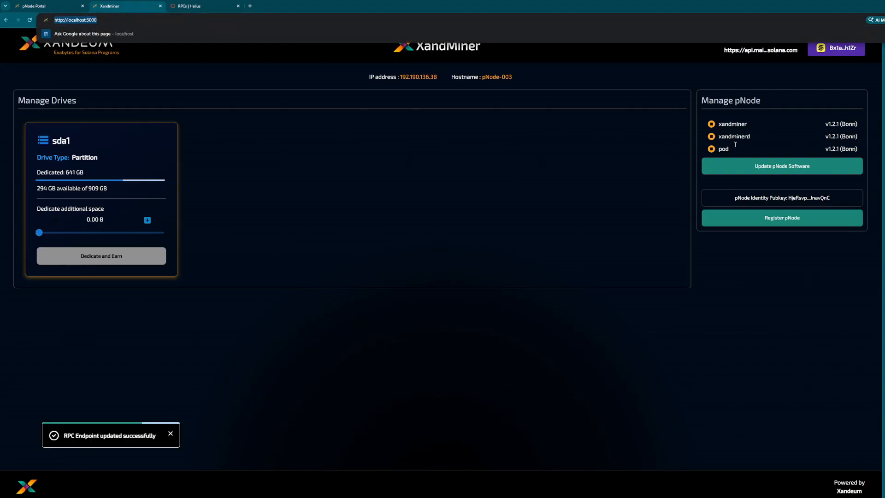
{"action": "left_click", "coordinate": [802, 199]}
{"action": "left_click", "coordinate": [789, 221]}
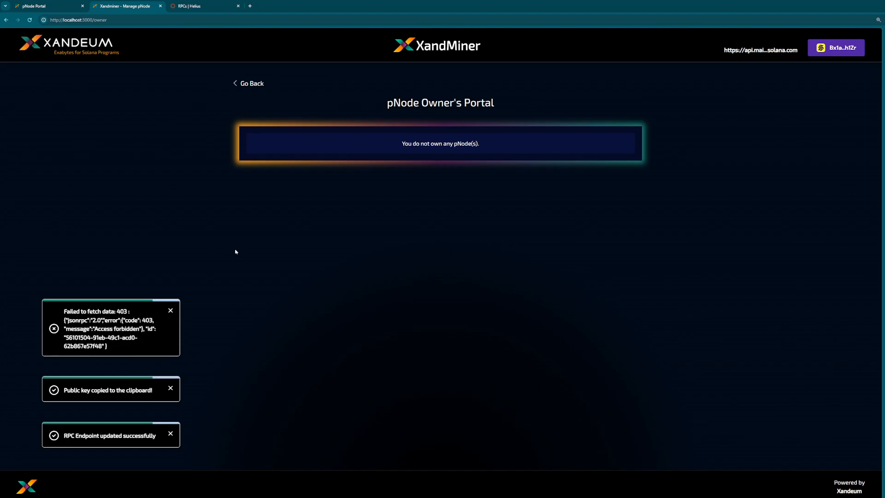
{"action": "left_click", "coordinate": [50, 20]}
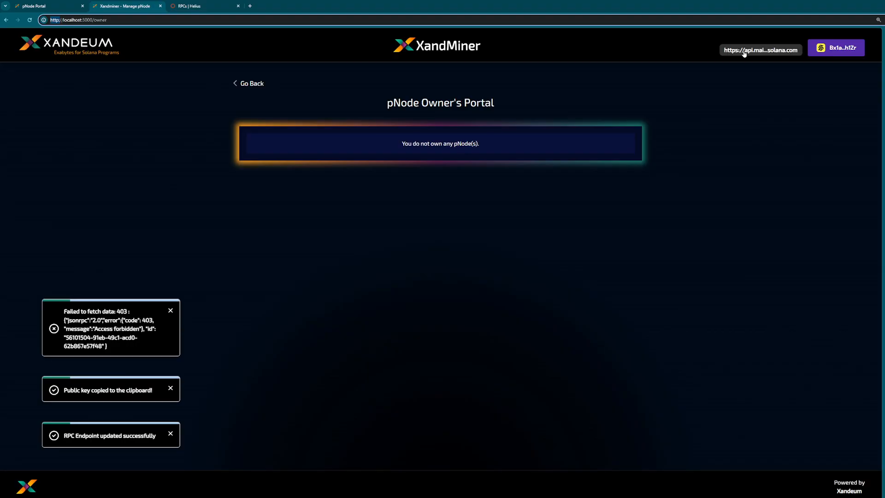
{"action": "left_click", "coordinate": [6, 20]}
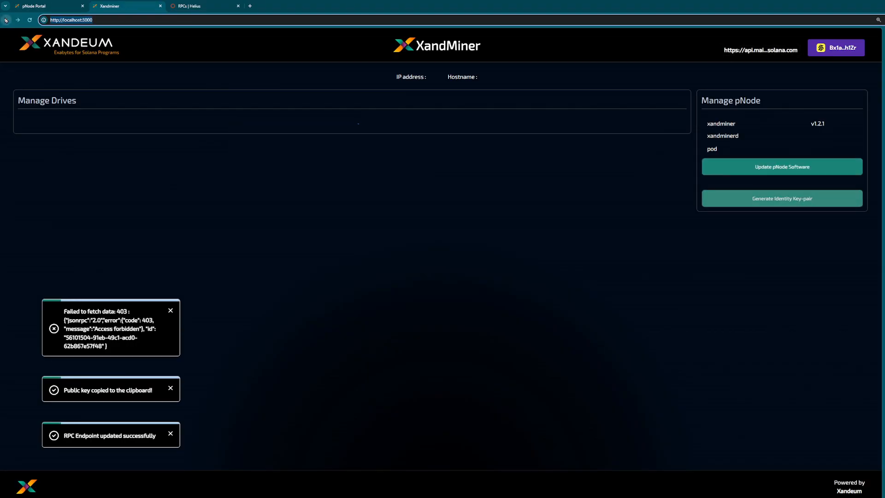
Update XandMiner's RPC endpoint with the mainnet RPC URL, including its API key, copied from the Helius dashboard.
{"action": "left_click", "coordinate": [757, 51]}
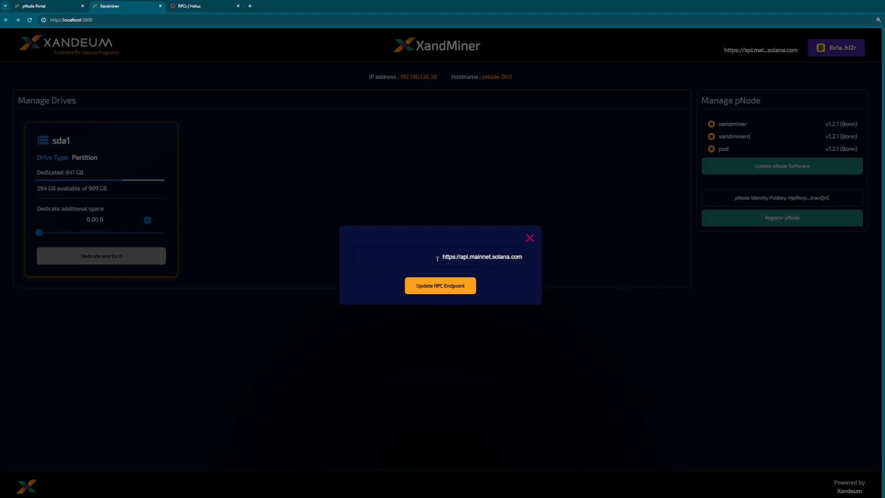
{"action": "left_click_drag", "start_coordinate": [443, 259], "coordinate": [525, 270]}
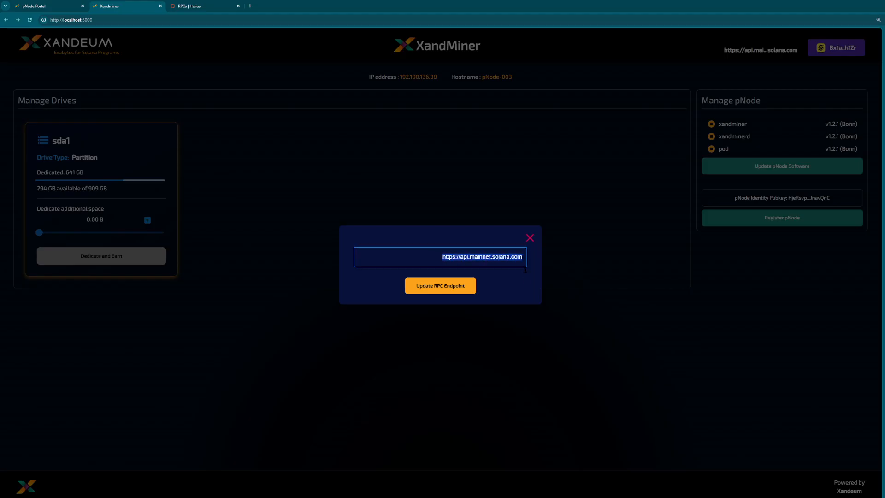
{"action": "left_click", "coordinate": [204, 8]}
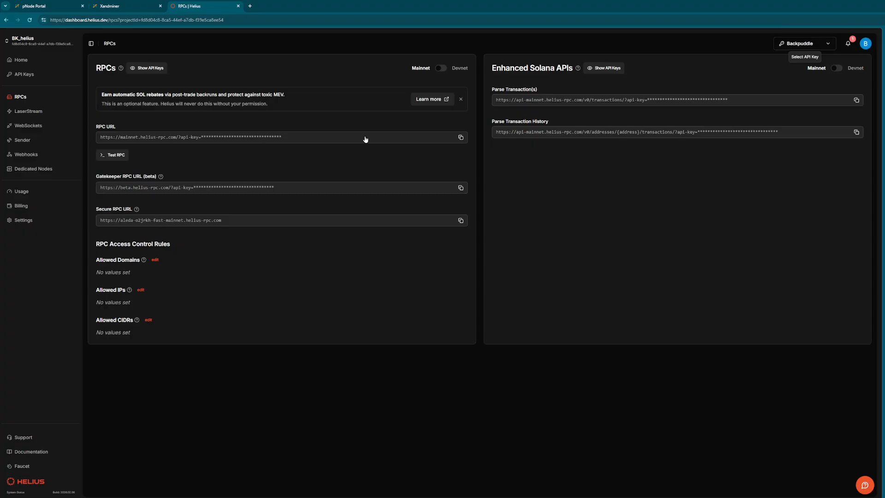
{"action": "left_click", "coordinate": [461, 138]}
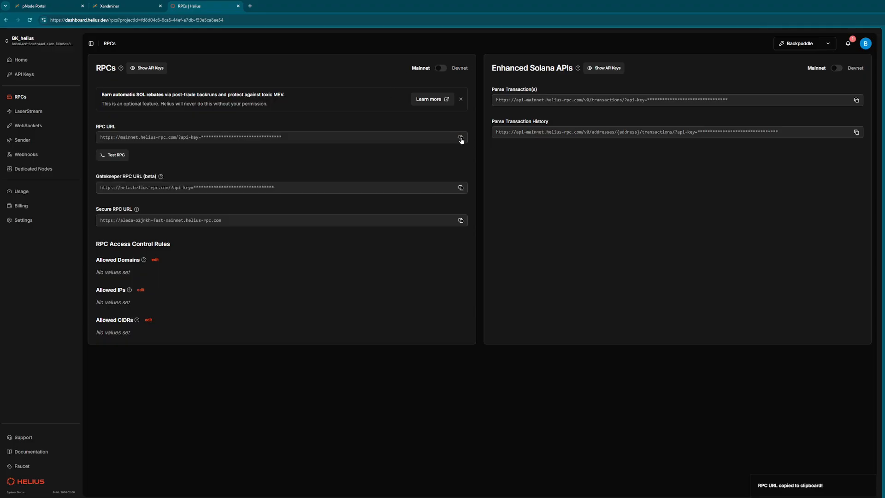
{"action": "left_click", "coordinate": [129, 9]}
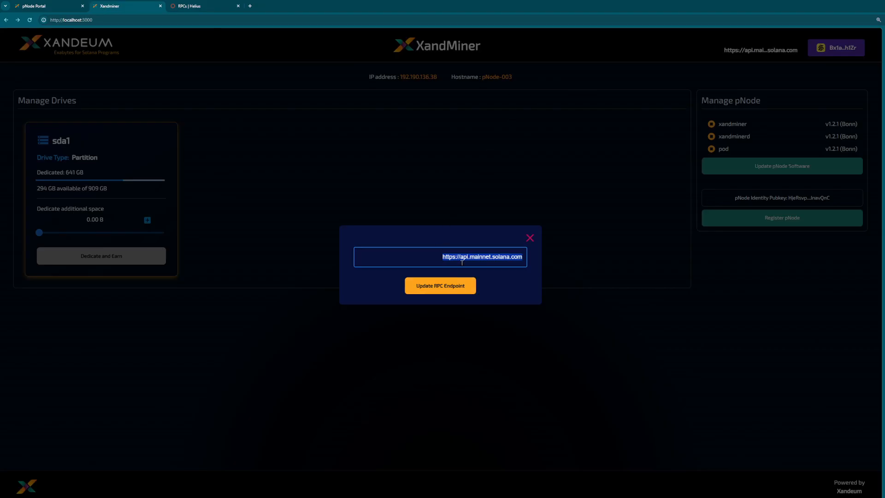
{"action": "key", "text": "ctrl+v"}
{"action": "left_click", "coordinate": [448, 286]}
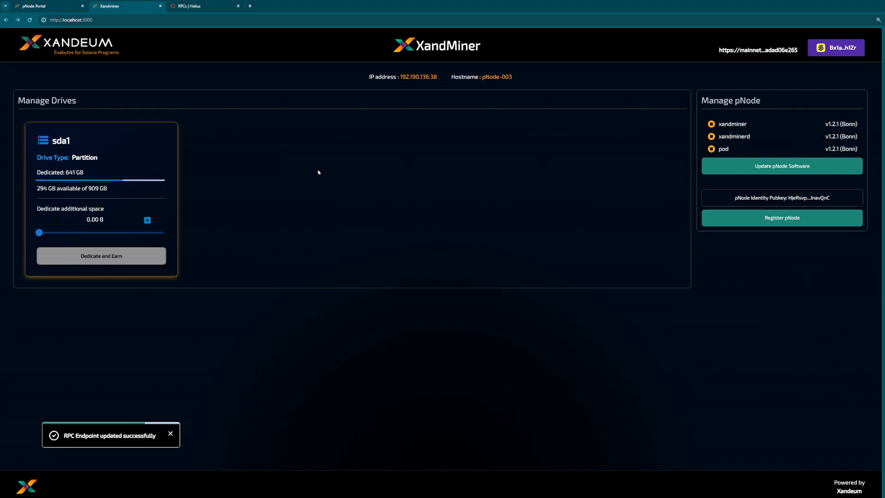
Copy the pNode identity pubkey, open pNode registration, and compare the number of owned pNodes with the pNode Portal.
{"action": "left_click", "coordinate": [779, 200]}
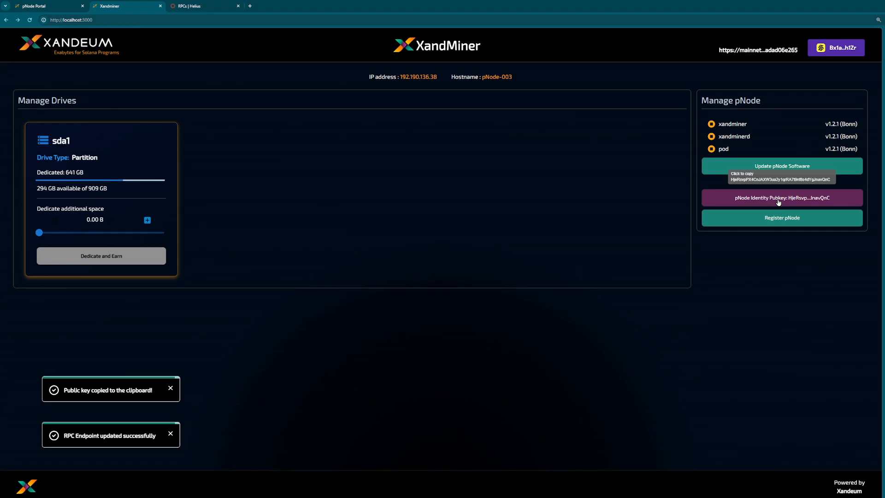
{"action": "left_click", "coordinate": [737, 218]}
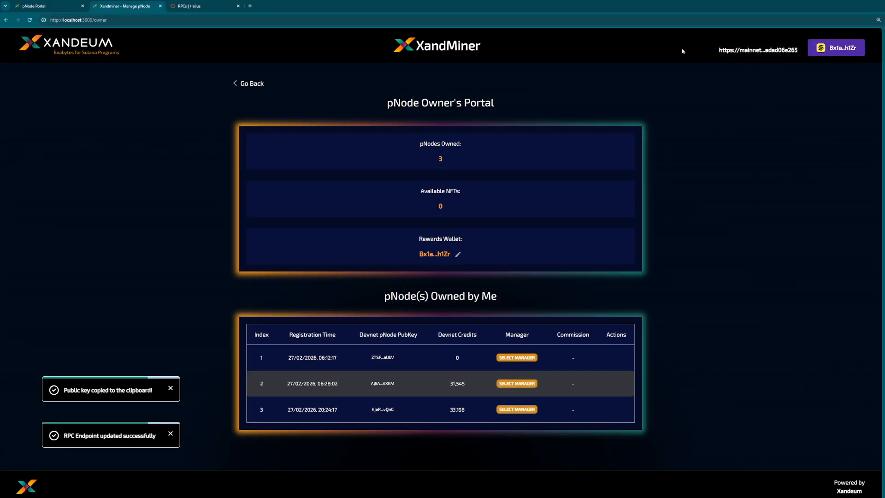
{"action": "double_click", "coordinate": [440, 160]}
{"action": "left_click", "coordinate": [43, 6]}
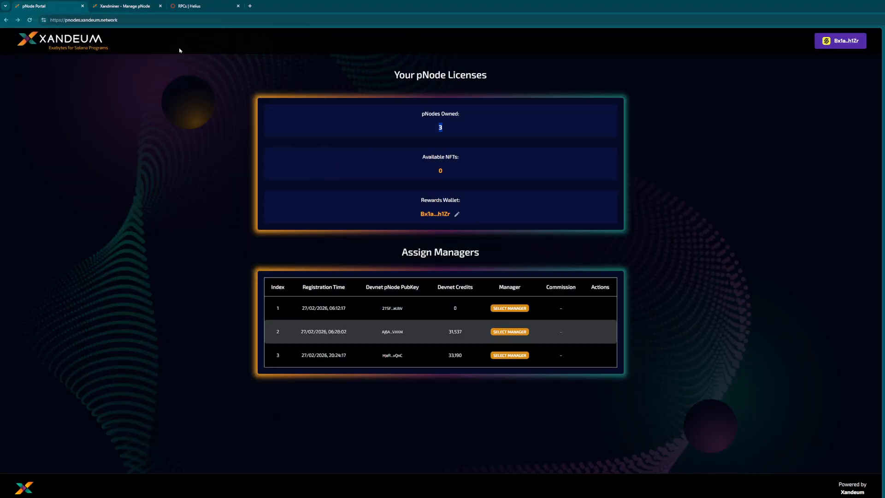
{"action": "left_click", "coordinate": [124, 7]}
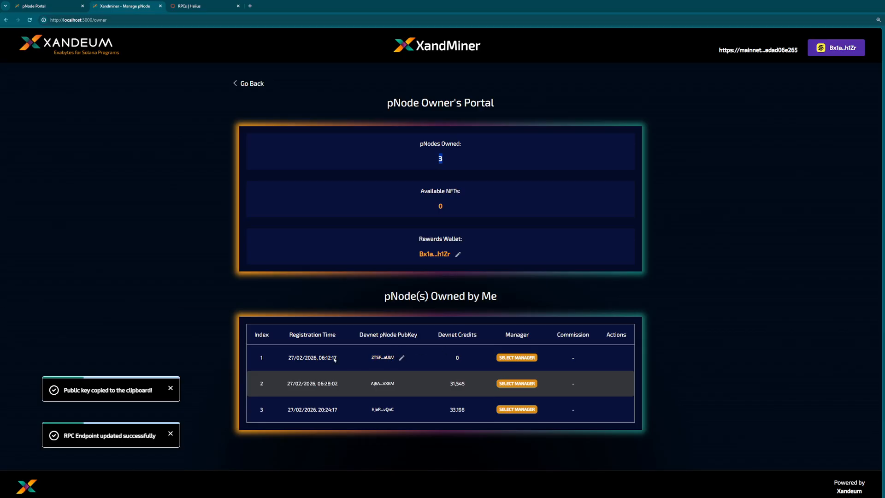
Clear the devnet pNode pubkey of the pNode at index 1 and save the change.
{"action": "left_click", "coordinate": [401, 358]}
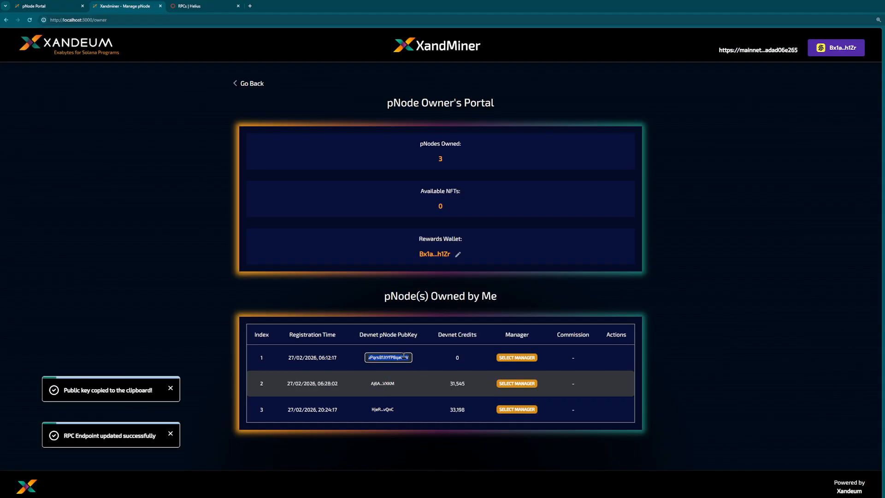
{"action": "key", "text": "Tab"}
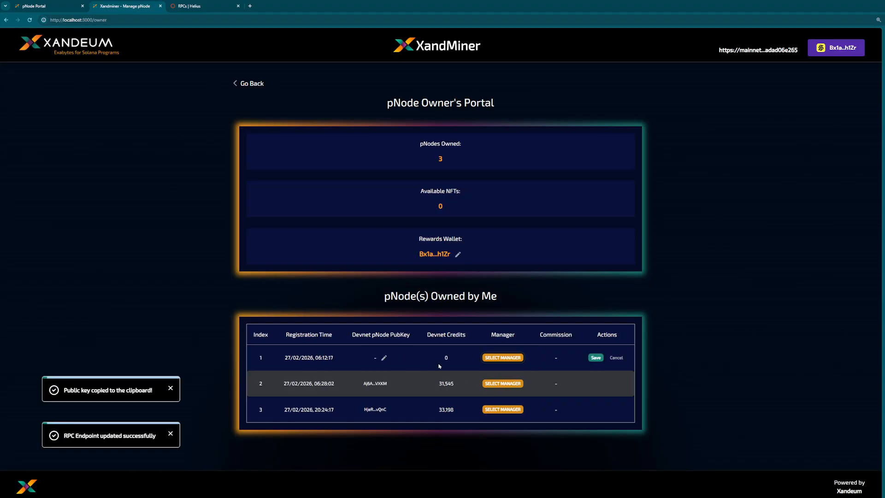
{"action": "left_click", "coordinate": [616, 358]}
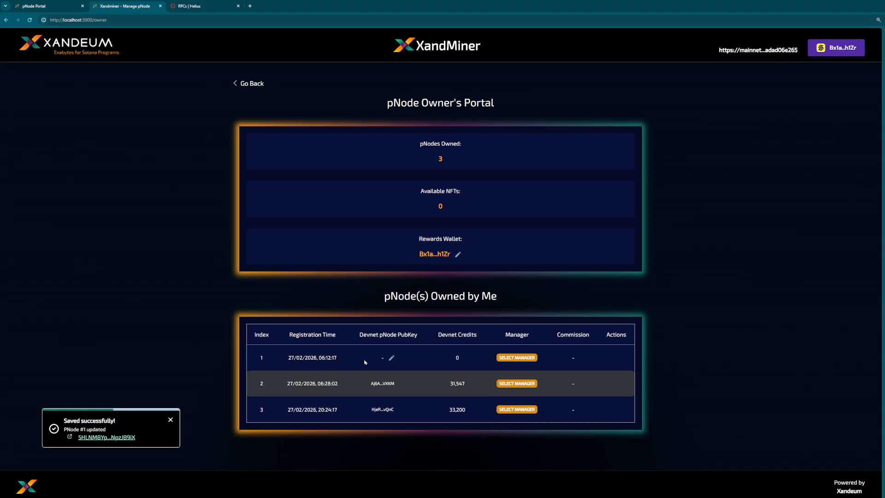
Try to set the pNode identity pubkey on the pNode at index 1, recopying it from the main XandMiner page for a second attempt.
{"action": "mouse_move", "coordinate": [391, 362]}
{"action": "left_click", "coordinate": [392, 359]}
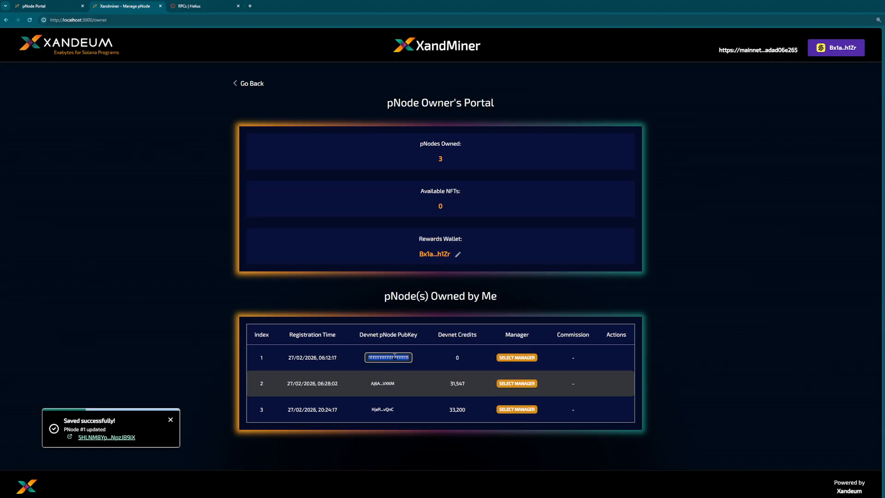
{"action": "key", "text": "ctrl+v"}
{"action": "left_click", "coordinate": [250, 84]}
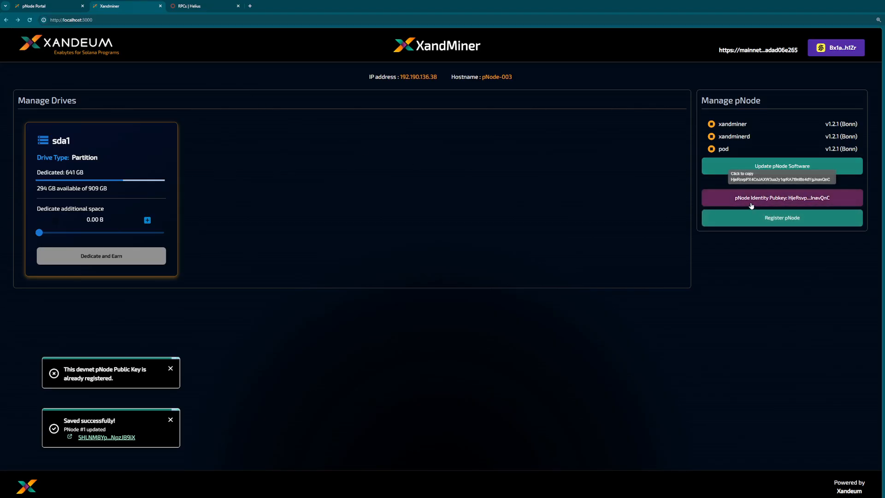
{"action": "left_click", "coordinate": [768, 199]}
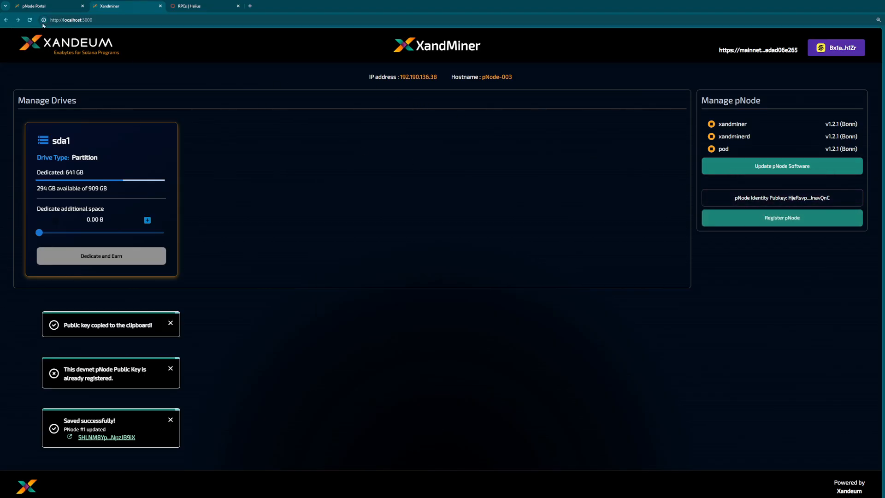
{"action": "left_click", "coordinate": [18, 20]}
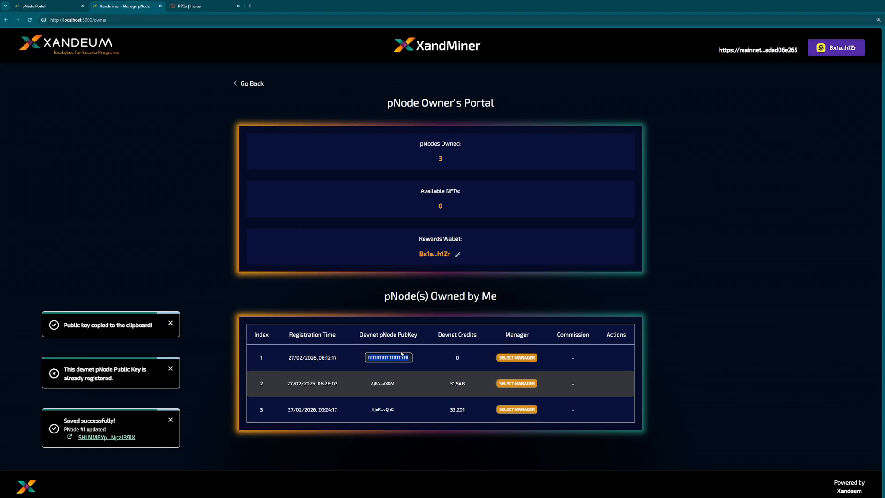
{"action": "key", "text": "ctrl+v"}
{"action": "key", "text": "Tab"}
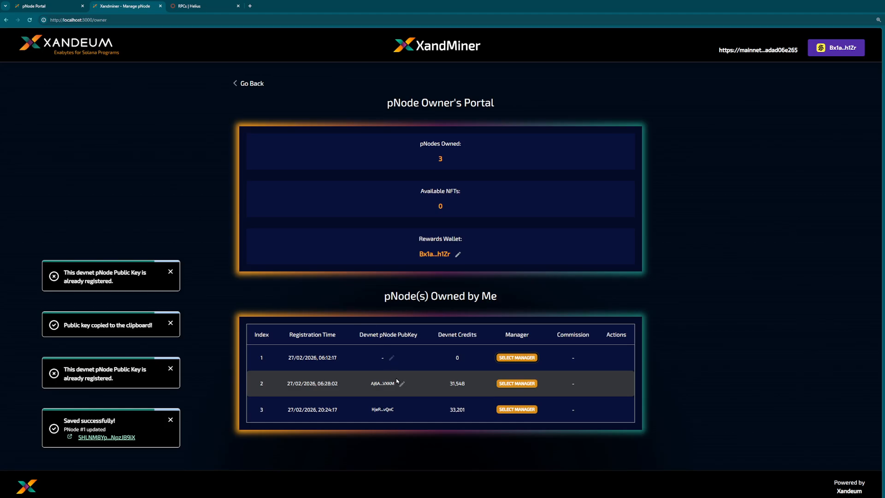
Remove the devnet pNode pubkey from the pNode at index 3 and save the change.
{"action": "left_click", "coordinate": [400, 410]}
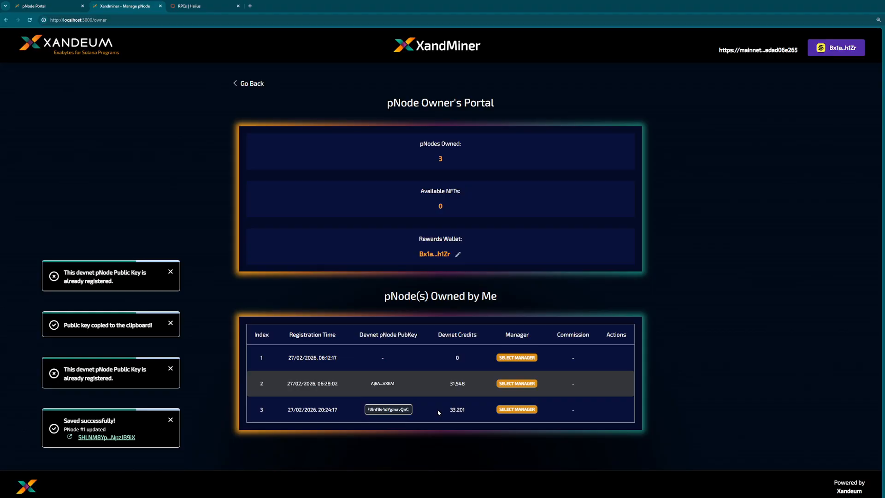
{"action": "key", "text": "Tab"}
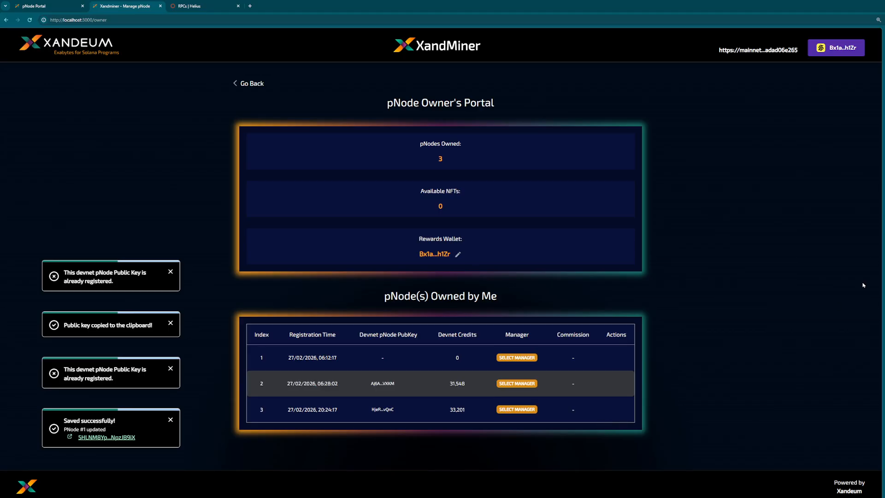
{"action": "left_click", "coordinate": [401, 410]}
{"action": "key", "text": "ctrl+a"}
{"action": "key", "text": "BackSpace"}
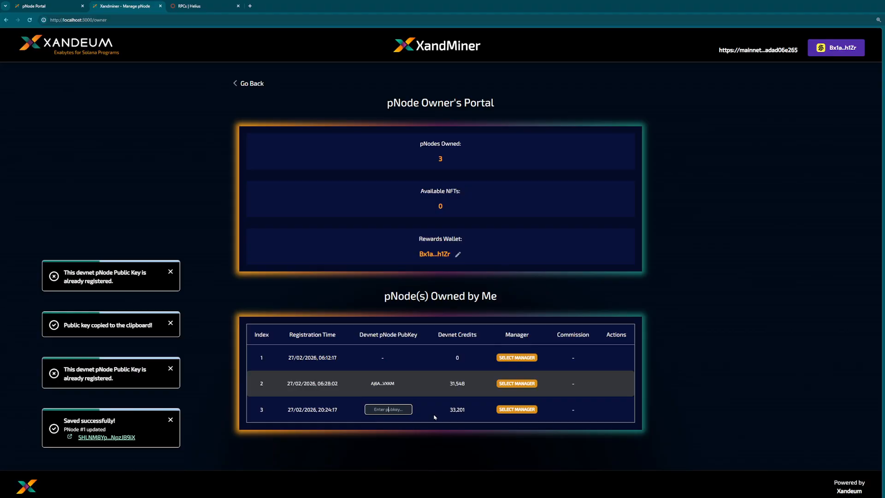
{"action": "key", "text": "Tab"}
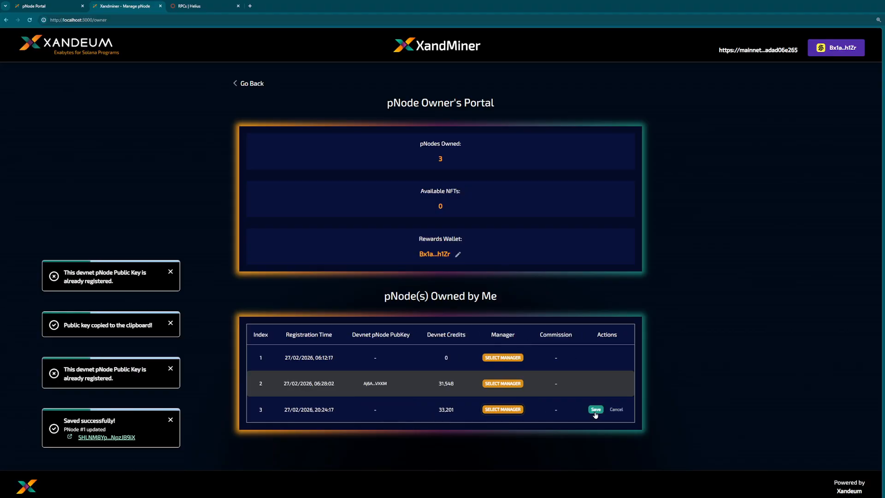
{"action": "left_click", "coordinate": [595, 412]}
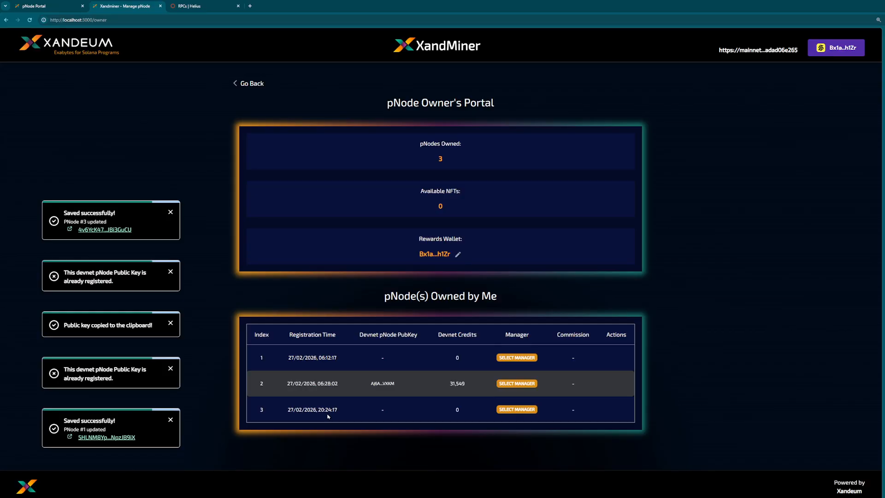
Enter the copied pNode identity pubkey as the devnet pubkey of the pNode at index 3 and save it.
{"action": "left_click", "coordinate": [392, 409]}
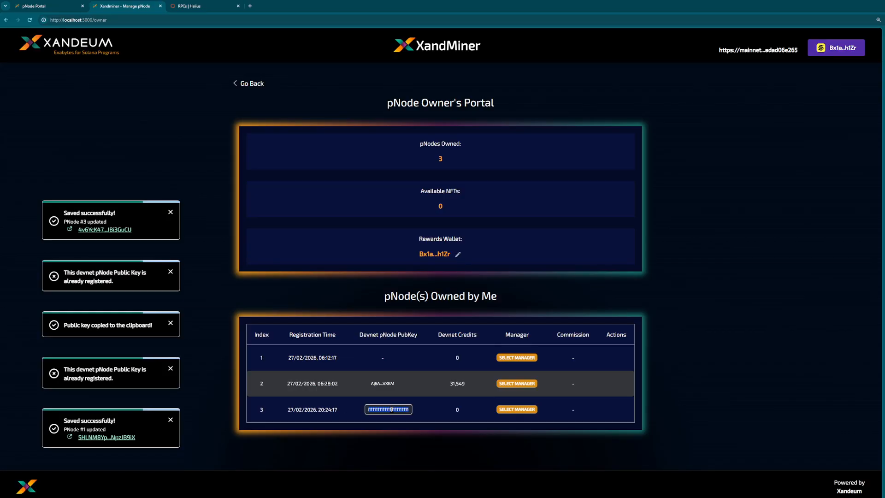
{"action": "key", "text": "ctrl+v"}
{"action": "left_click", "coordinate": [432, 414]}
{"action": "left_click", "coordinate": [595, 410]}
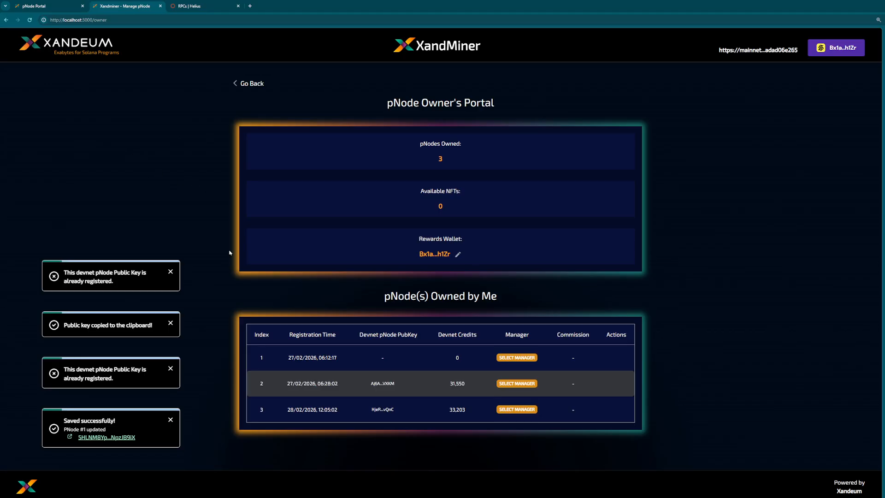
Dismiss all remaining notifications on the pNode Owner's Portal page.
{"action": "left_click", "coordinate": [170, 272]}
{"action": "left_click", "coordinate": [171, 323]}
{"action": "left_click", "coordinate": [170, 368]}
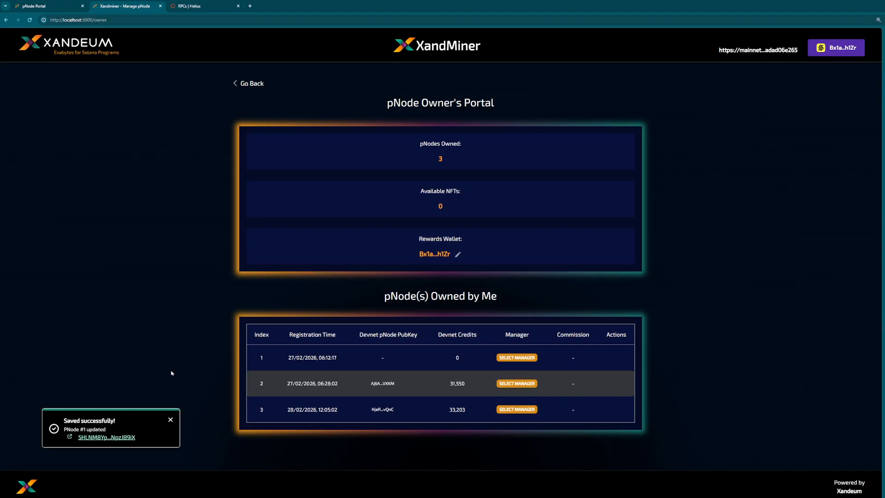
{"action": "left_click", "coordinate": [170, 420]}
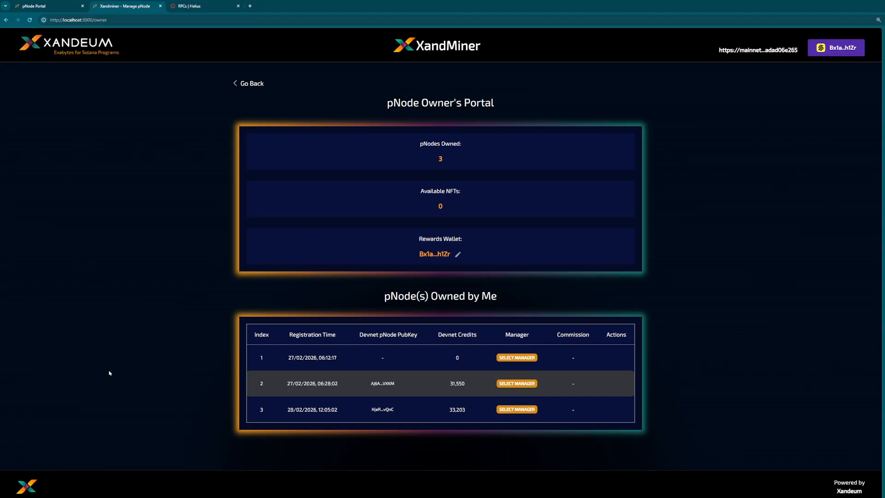